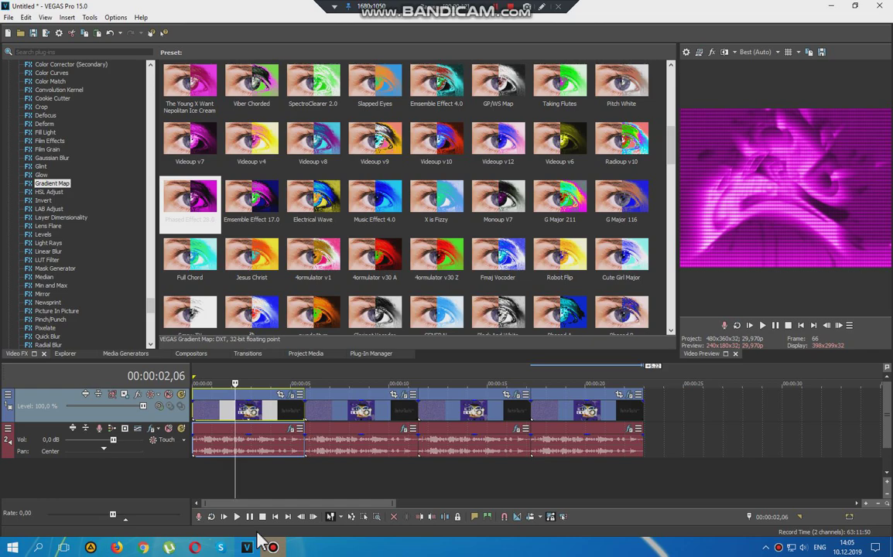
# Step: Review the first video clip's effect chain: Swirl, NewBlue ME Wiggle, Light Rays, TV Simulator and Gradient Map
pyautogui.click(297, 396)
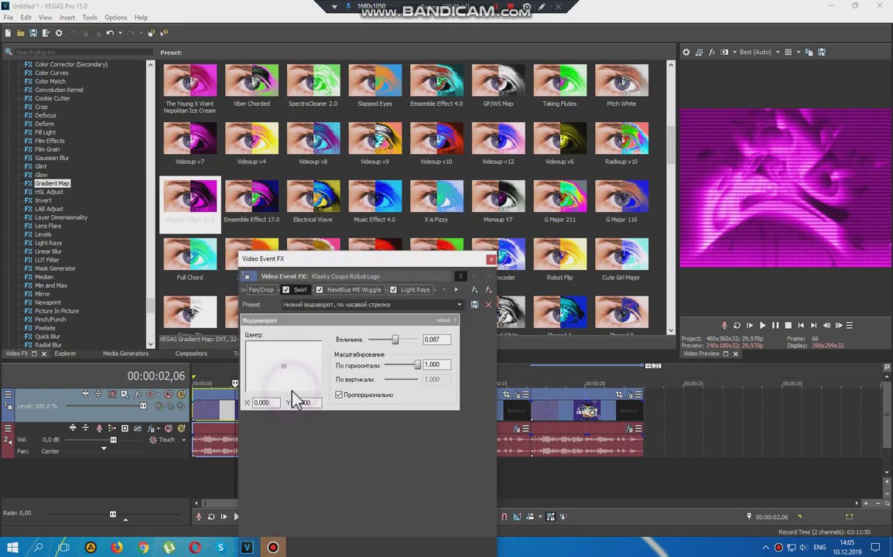
pyautogui.click(338, 293)
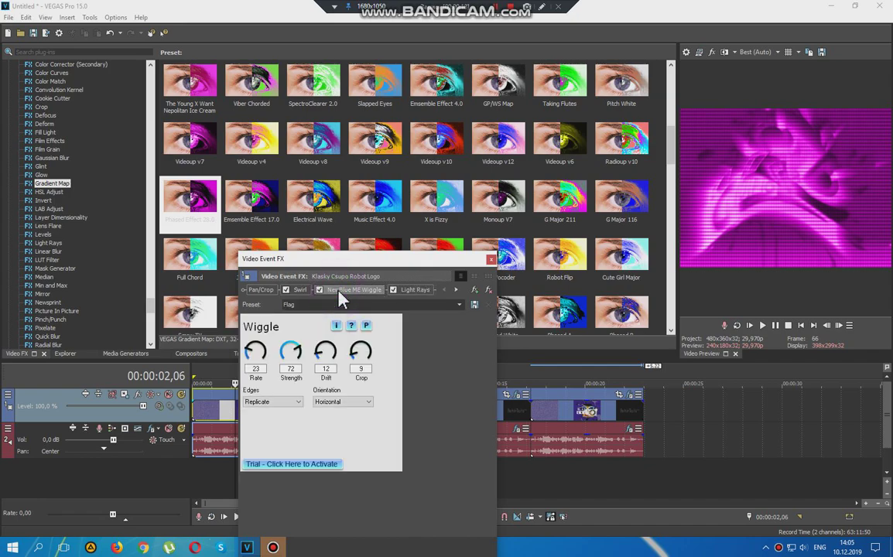
pyautogui.click(416, 291)
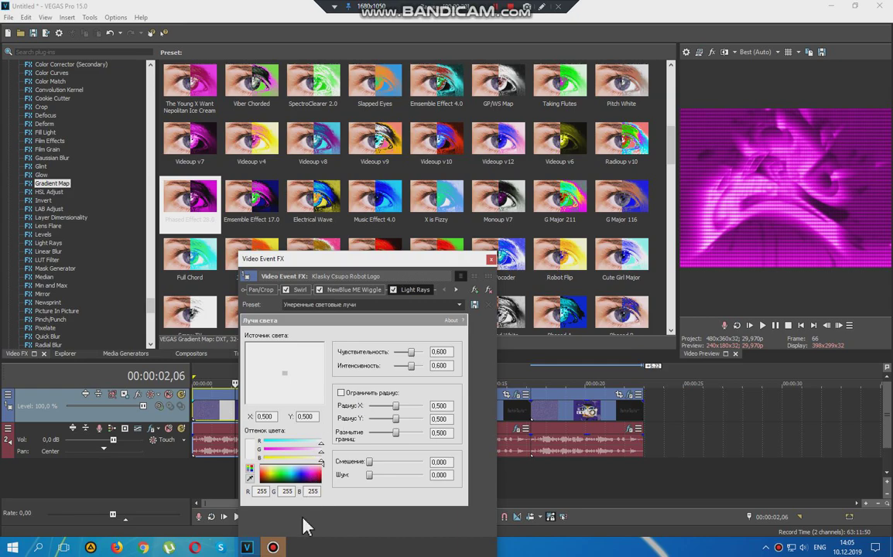
pyautogui.click(277, 547)
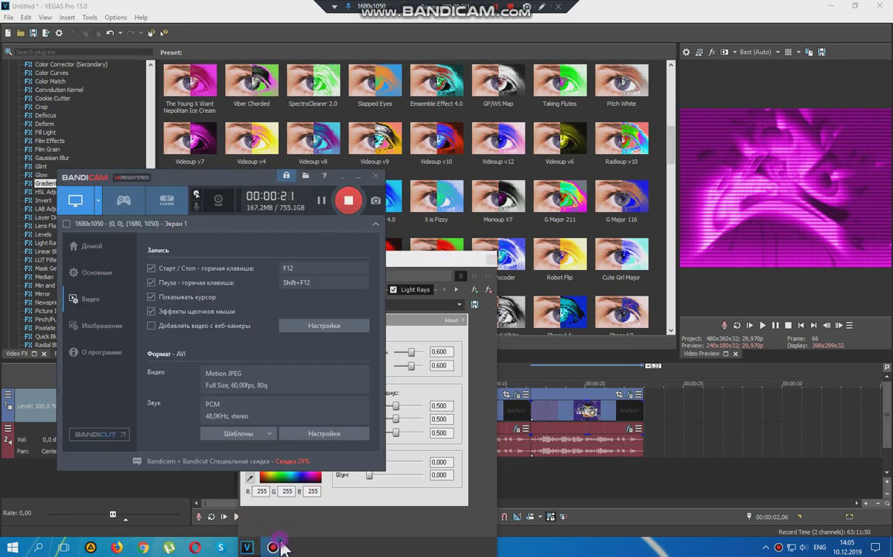
pyautogui.click(463, 292)
pyautogui.click(454, 289)
pyautogui.click(457, 289)
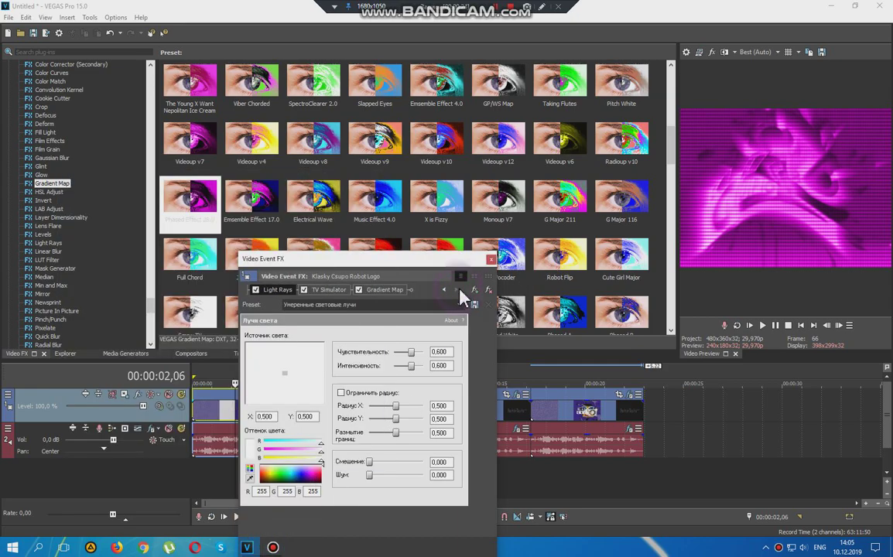
pyautogui.click(328, 291)
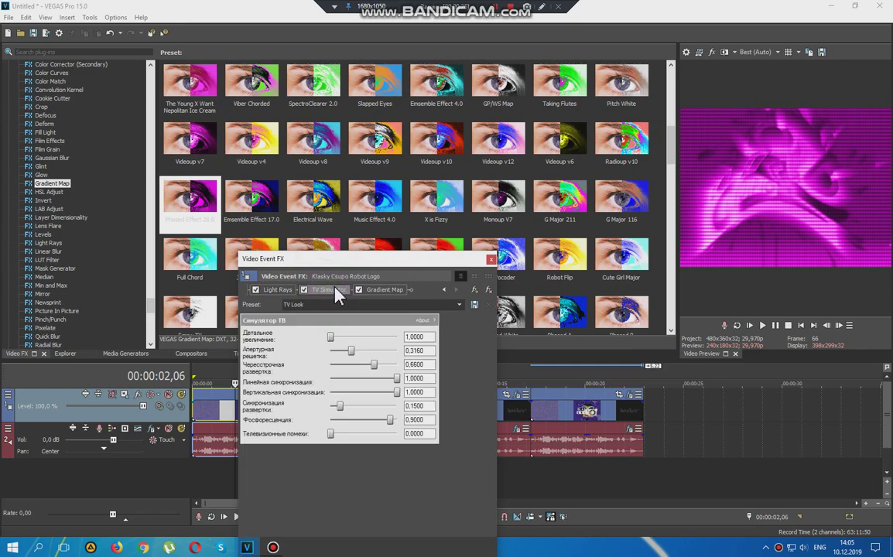
pyautogui.click(387, 291)
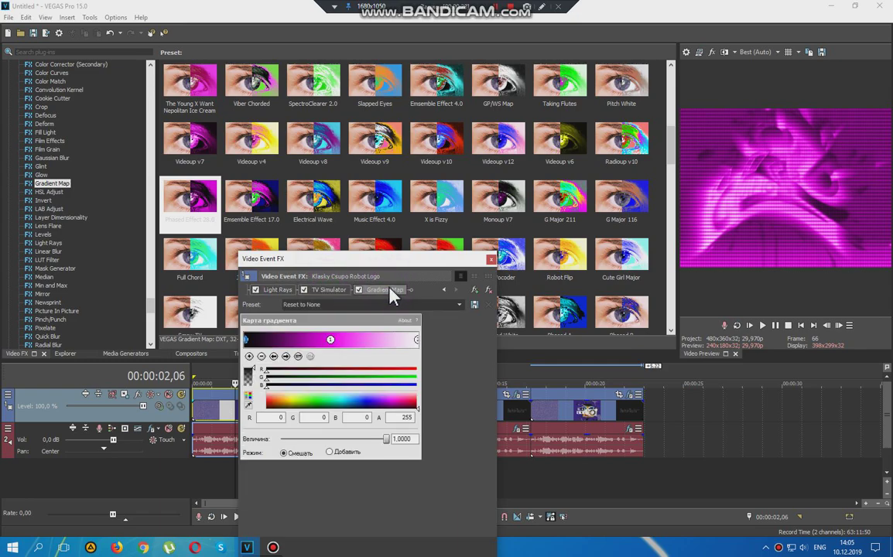
pyautogui.click(491, 259)
# Step: Open the first audio clip's effect chain and set the ExpressFX Chorus preset to [Sys] Wacky 4
pyautogui.click(295, 435)
pyautogui.click(296, 430)
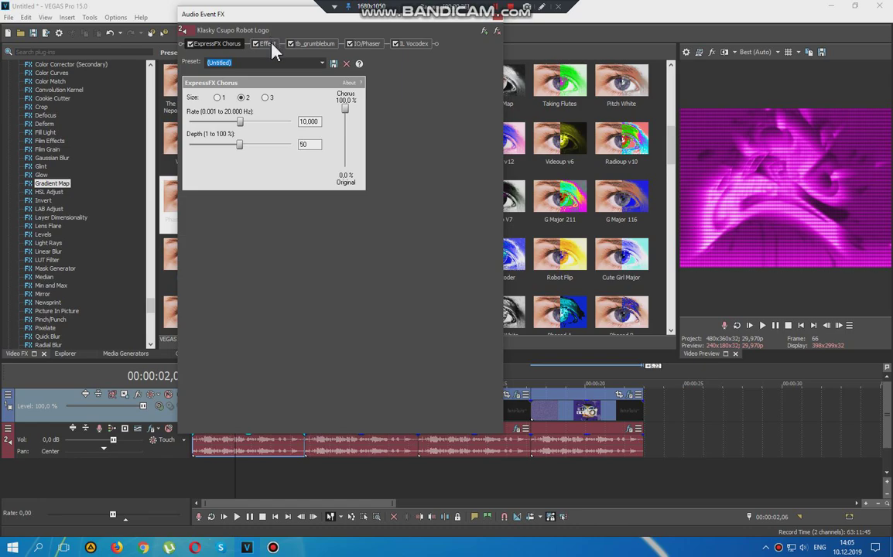
pyautogui.click(322, 63)
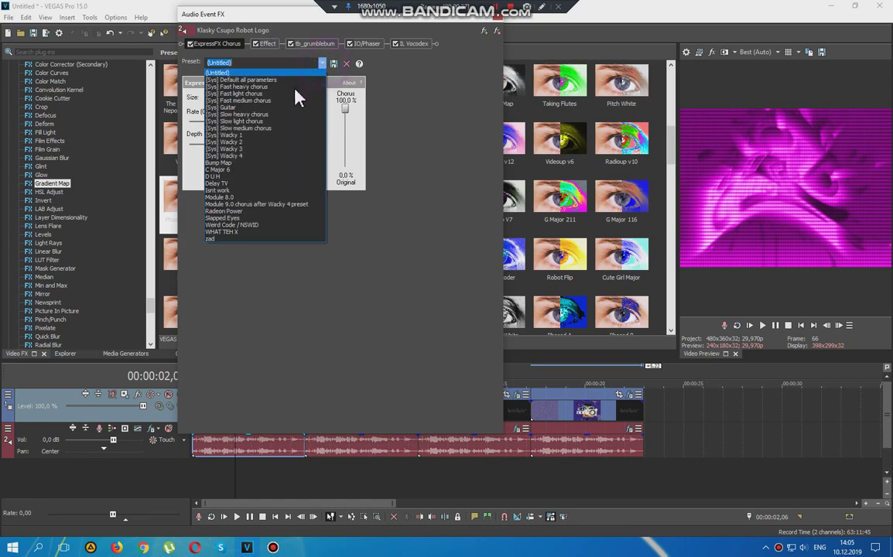
pyautogui.click(247, 155)
# Step: Set the Orange Vocoder effect's preset to DEFAULT in the first audio clip's chain
pyautogui.click(274, 44)
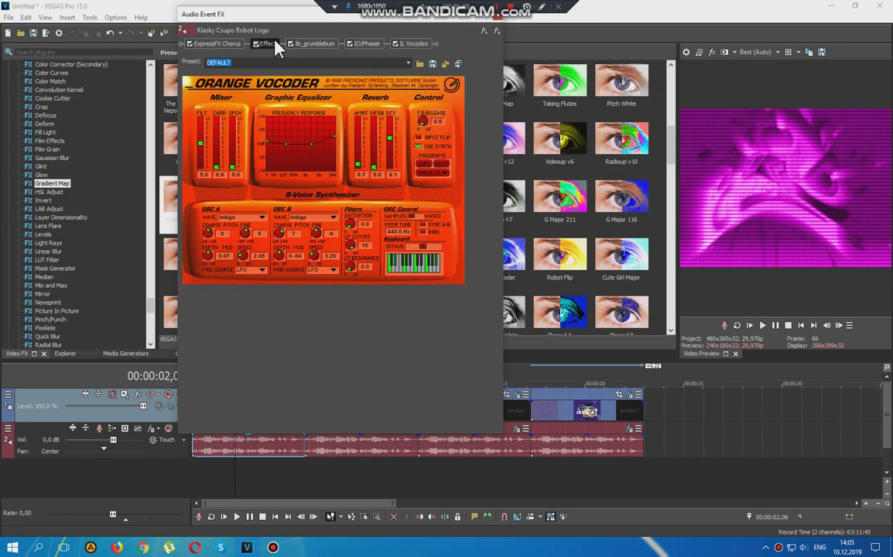
pyautogui.click(408, 63)
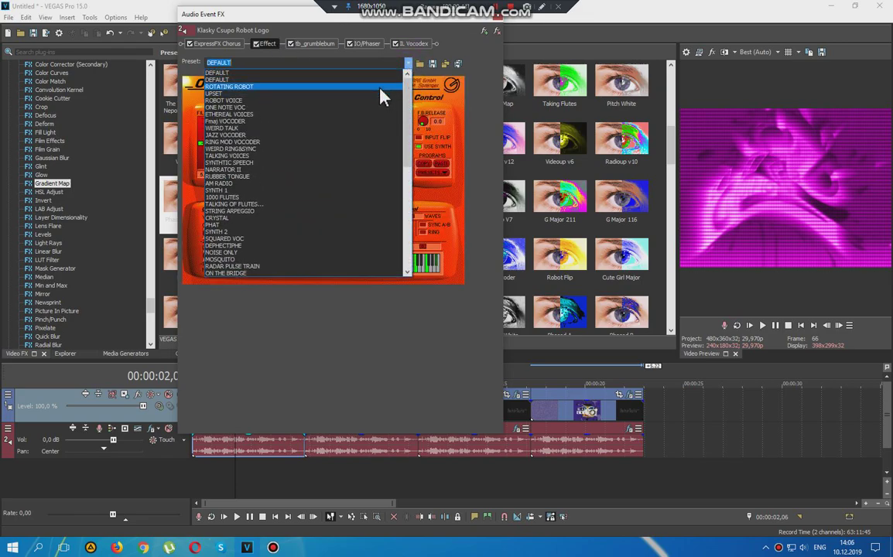
pyautogui.click(386, 81)
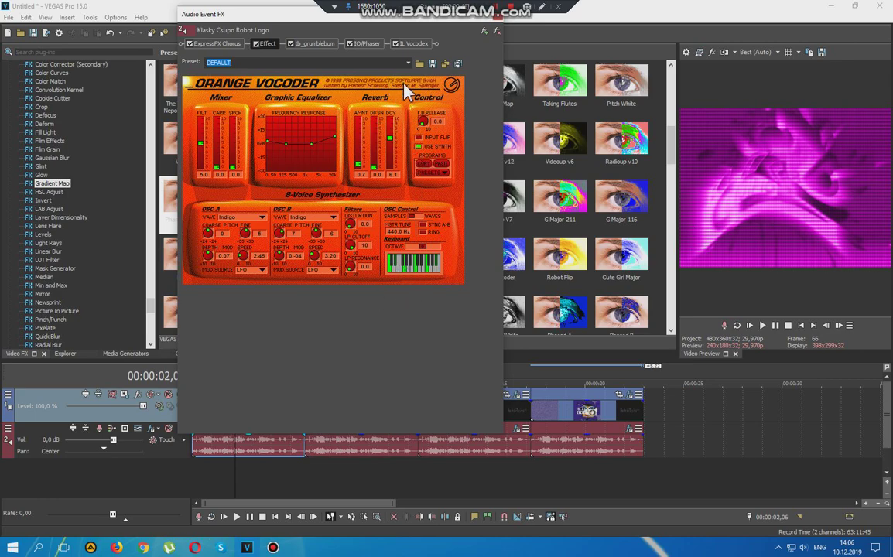
# Step: Handwrite "Full Chord" across the screen with the recorder's pen tool and decline stopping the recording
pyautogui.click(541, 6)
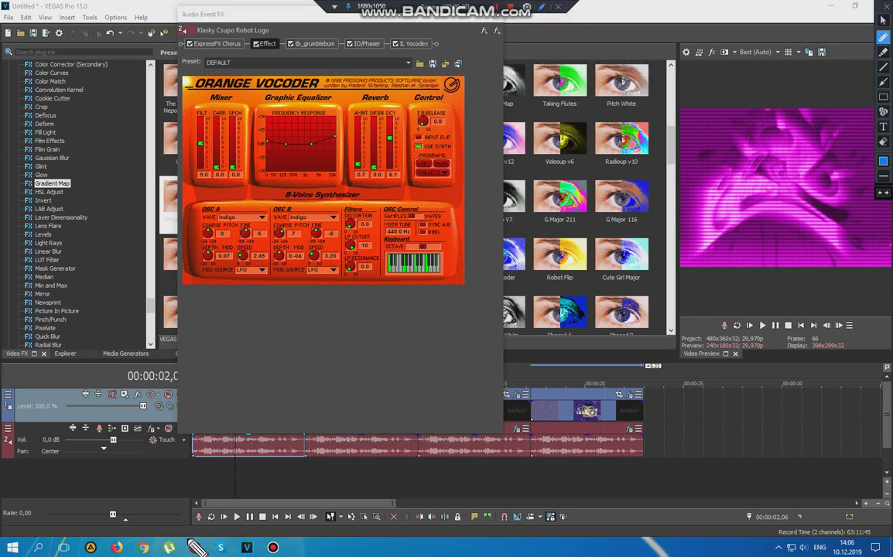
pyautogui.moveTo(557, 302)
pyautogui.mouseDown()
pyautogui.moveTo(572, 355)
pyautogui.moveTo(600, 390)
pyautogui.moveTo(635, 330)
pyautogui.moveTo(644, 377)
pyautogui.moveTo(668, 287)
pyautogui.moveTo(697, 396)
pyautogui.mouseUp()
pyautogui.moveTo(766, 303)
pyautogui.mouseDown()
pyautogui.moveTo(749, 397)
pyautogui.moveTo(772, 388)
pyautogui.moveTo(791, 338)
pyautogui.moveTo(785, 394)
pyautogui.moveTo(832, 362)
pyautogui.moveTo(816, 378)
pyautogui.moveTo(834, 392)
pyautogui.moveTo(854, 366)
pyautogui.moveTo(890, 381)
pyautogui.mouseUp()
pyautogui.click(505, 9)
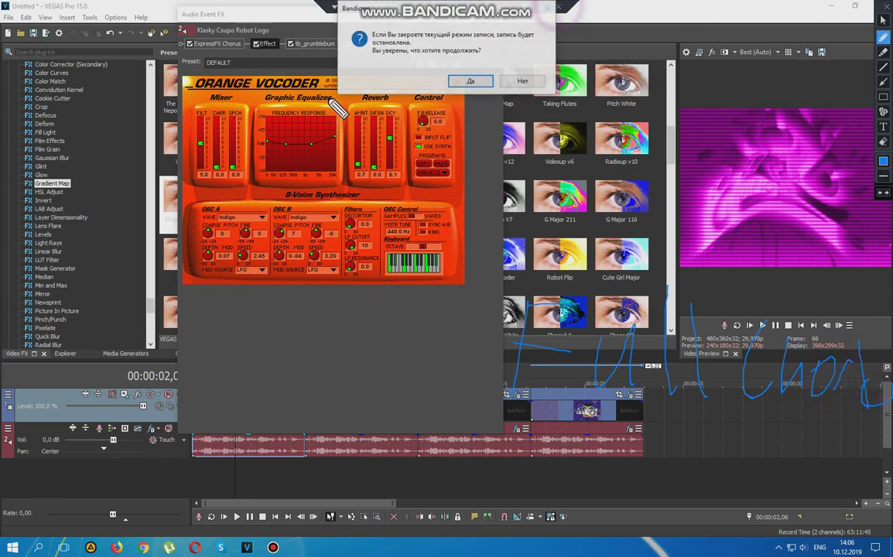
pyautogui.click(515, 80)
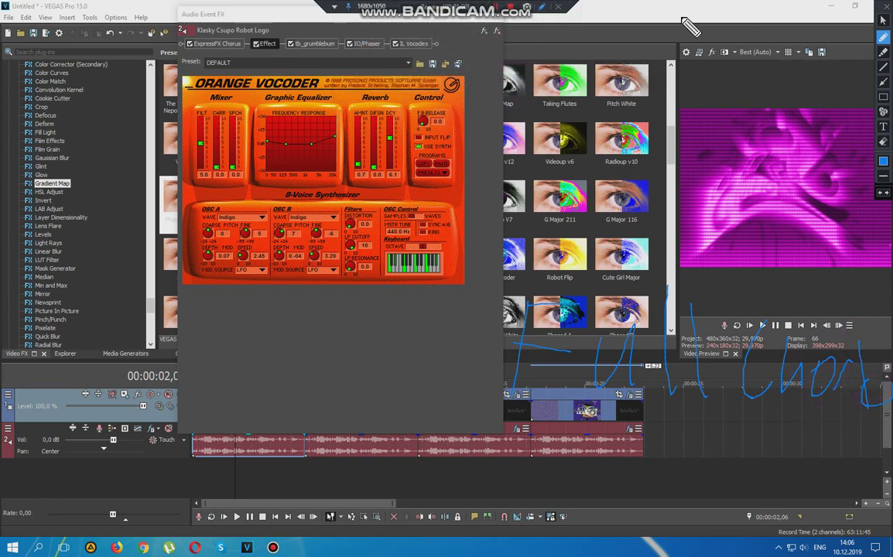
# Step: Set the first audio clip's IO/Phaser preset to 1 minute and review its tb_grumblebum and IL Vocodex settings
pyautogui.click(310, 45)
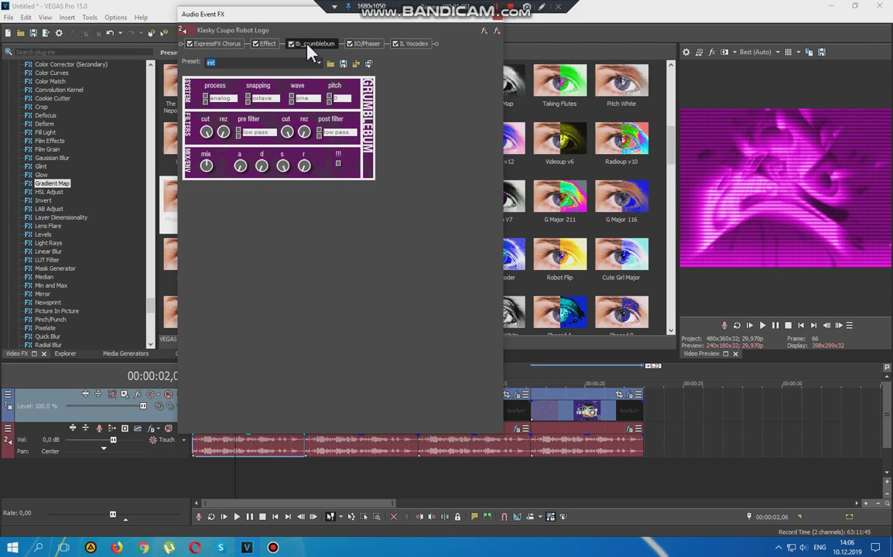
pyautogui.click(373, 45)
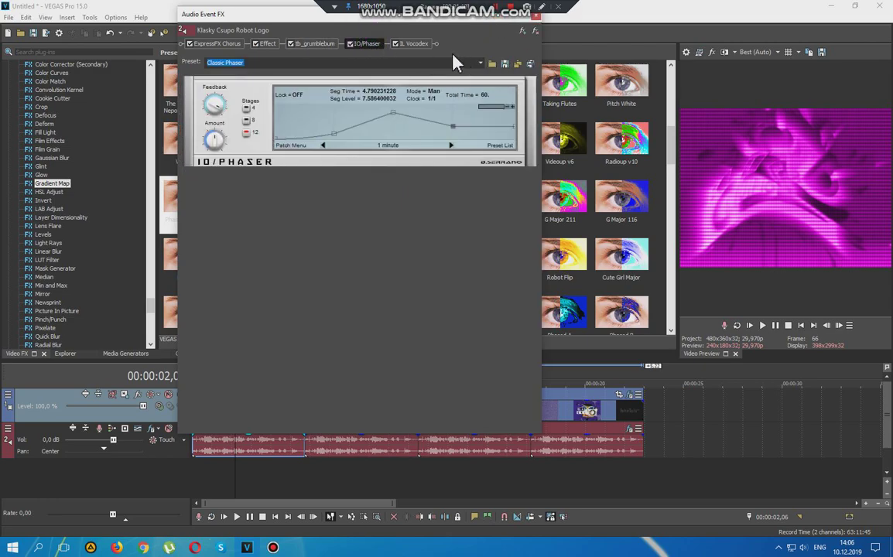
pyautogui.click(480, 63)
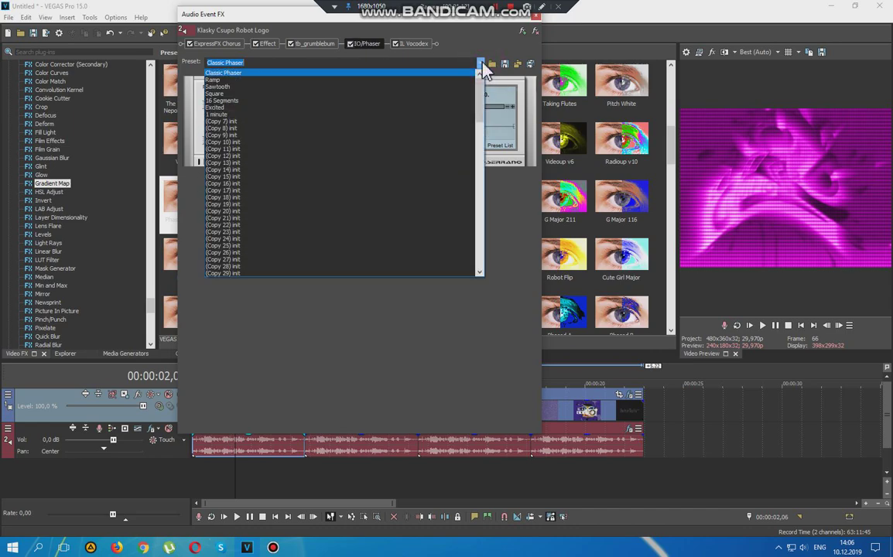
pyautogui.click(217, 117)
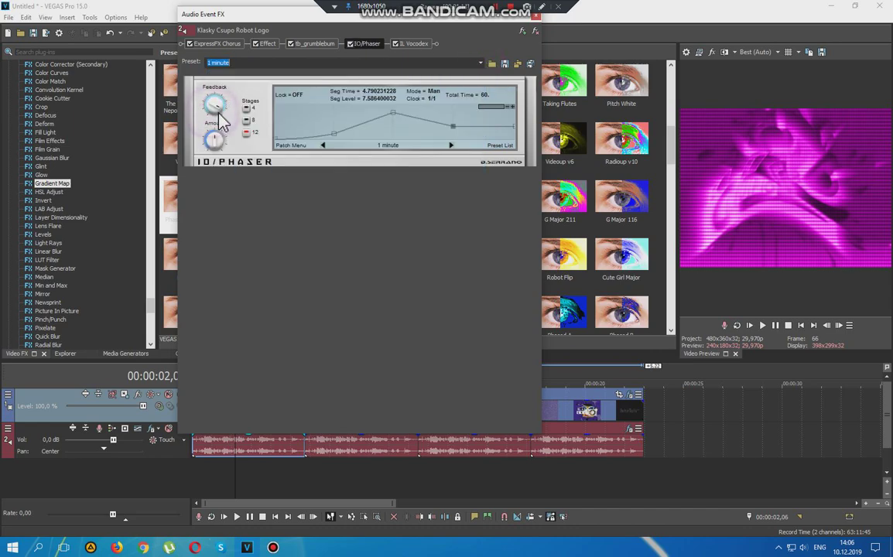
pyautogui.click(421, 46)
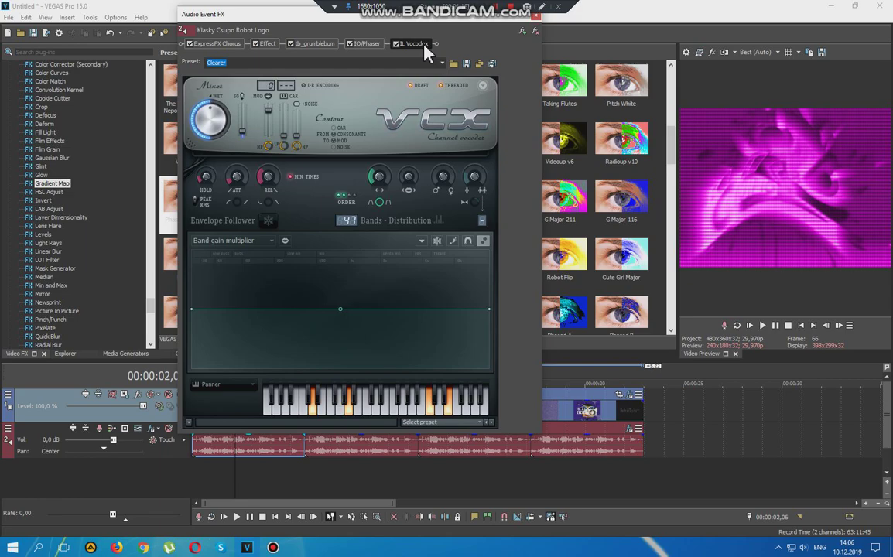
pyautogui.click(536, 15)
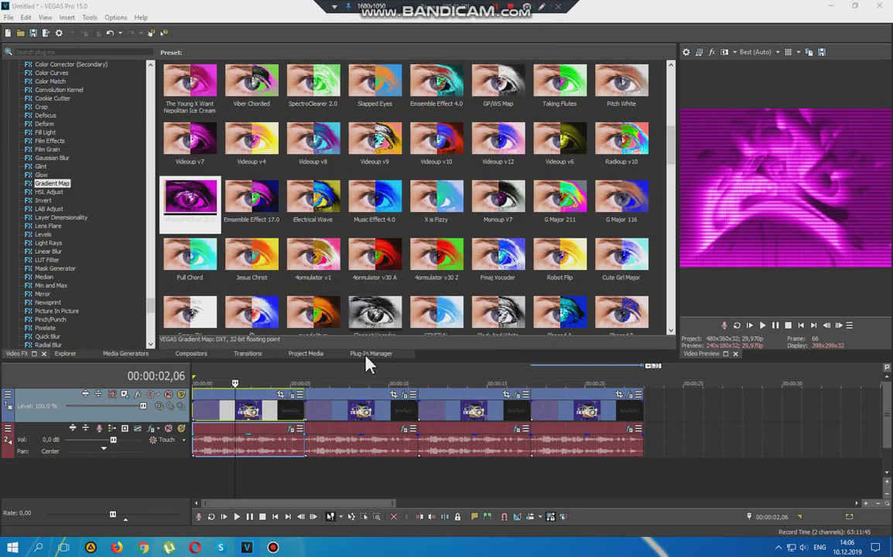
# Step: Review the second video clip's effect chain: NewBlue ME Wiggle, Wave, Light Rays and Gradient Map
pyautogui.click(379, 412)
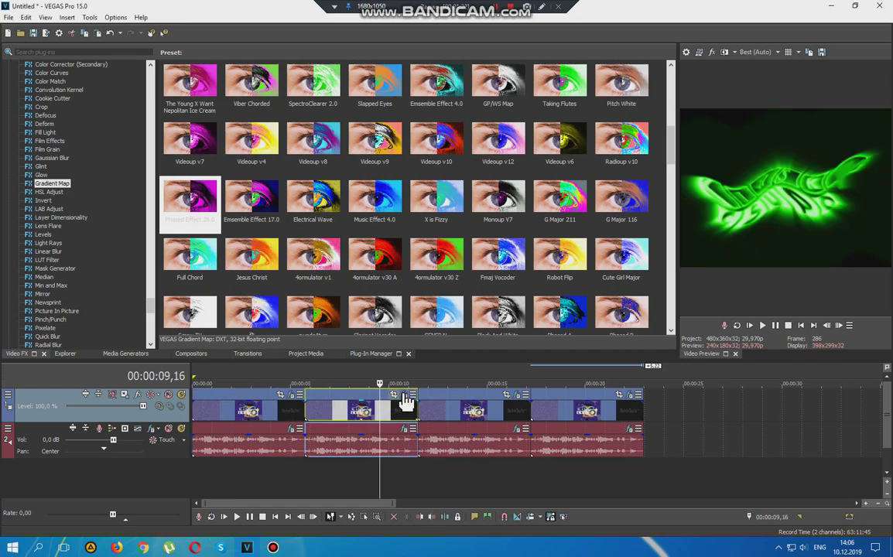
pyautogui.click(403, 395)
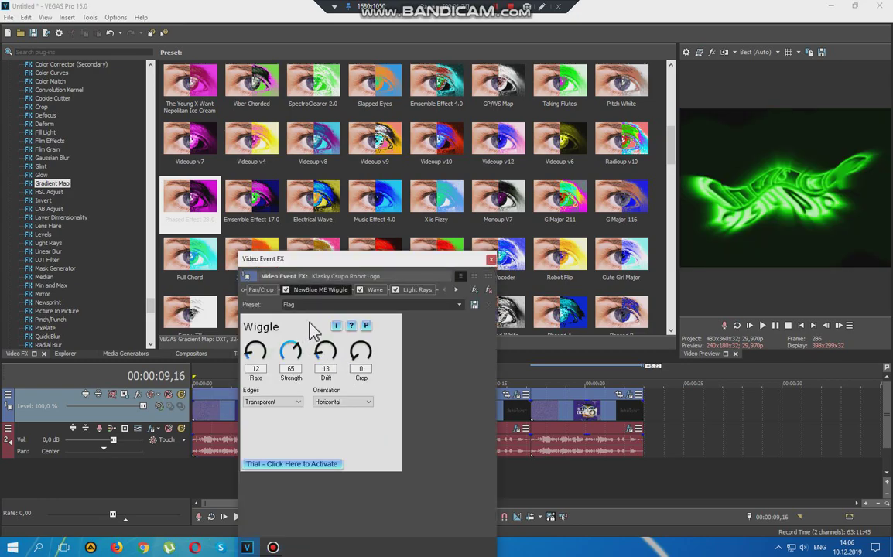
pyautogui.click(379, 291)
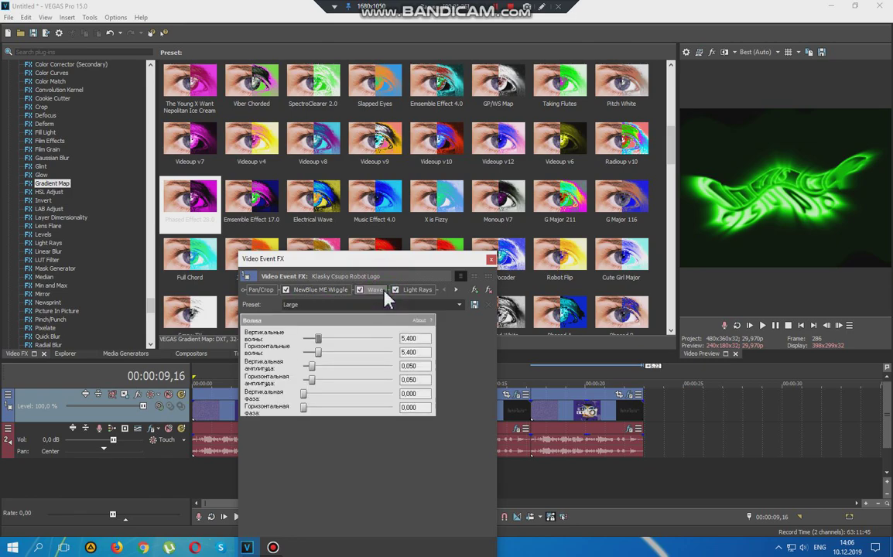
pyautogui.click(417, 290)
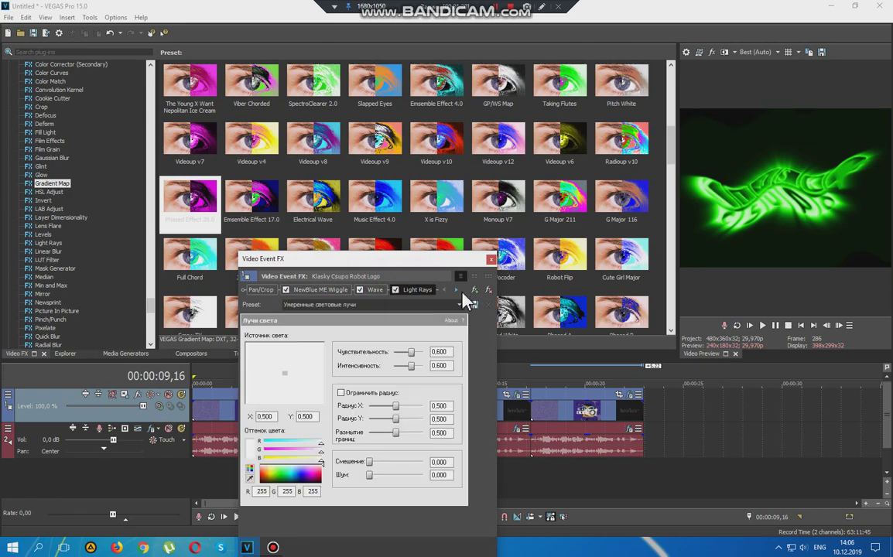
pyautogui.click(456, 289)
pyautogui.click(427, 290)
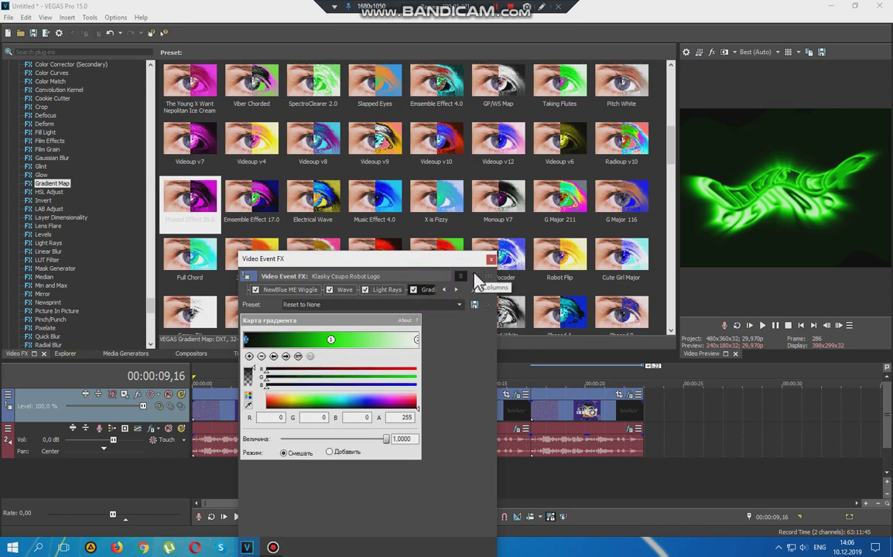
pyautogui.click(514, 260)
# Step: Open the second audio clip's effect chain and set the ExpressFX Chorus preset to [Sys] Wacky 4
pyautogui.click(407, 428)
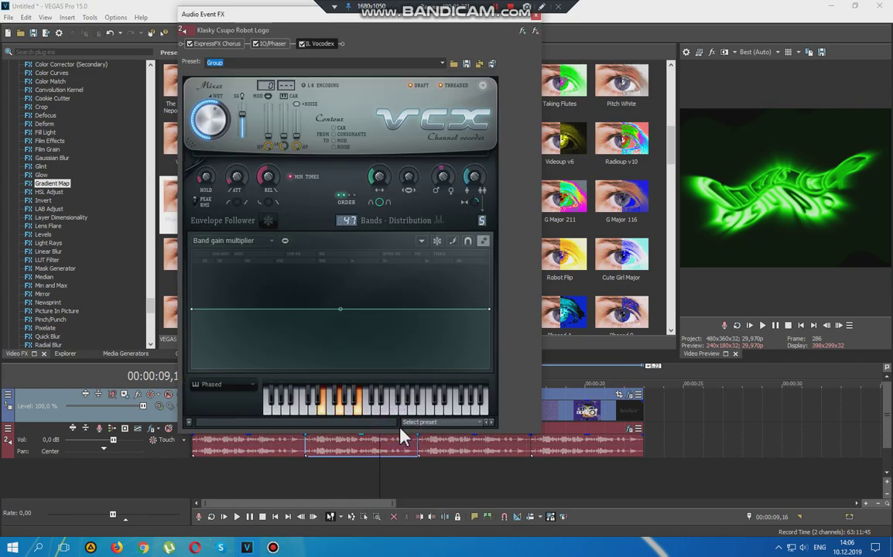
pyautogui.click(217, 43)
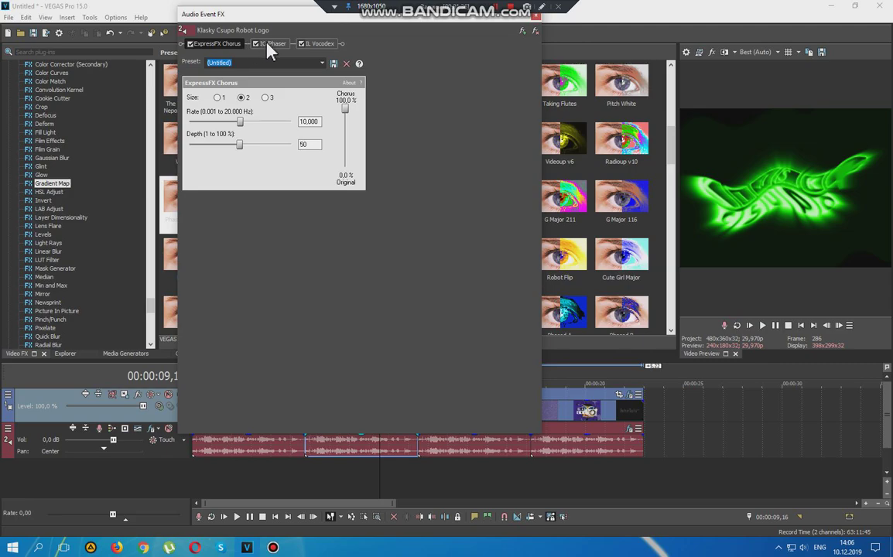
pyautogui.click(321, 62)
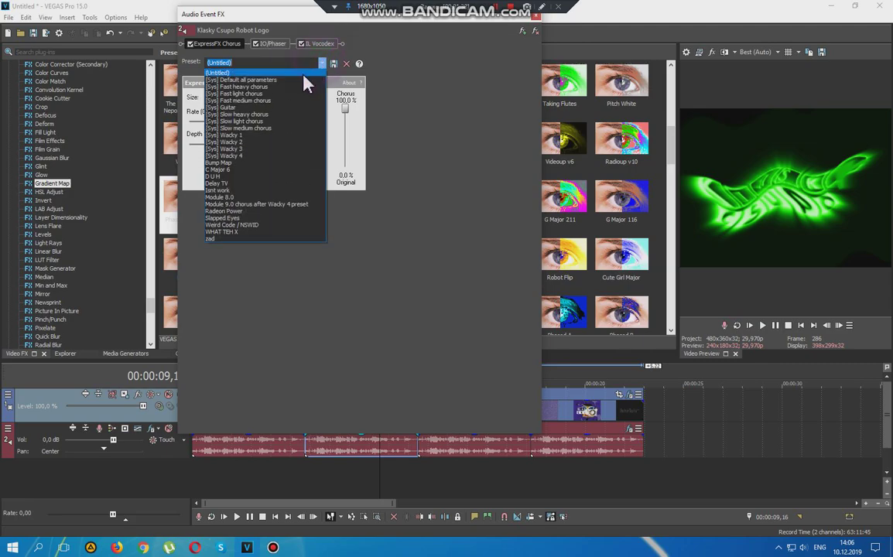
pyautogui.click(243, 151)
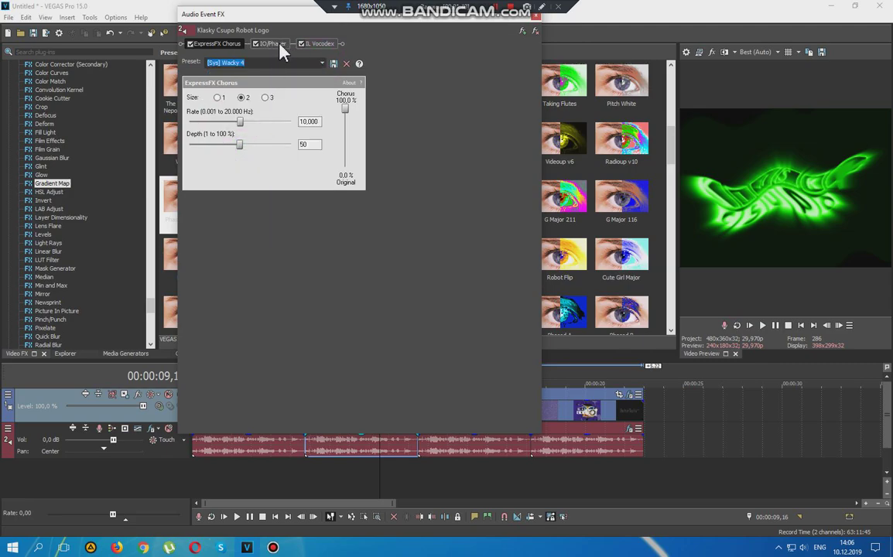
# Step: Set the second audio clip's IO/Phaser preset to the Classic Phaser entry after Square, and review its IL Vocodex settings
pyautogui.click(272, 43)
pyautogui.click(480, 62)
pyautogui.click(480, 64)
pyautogui.click(480, 64)
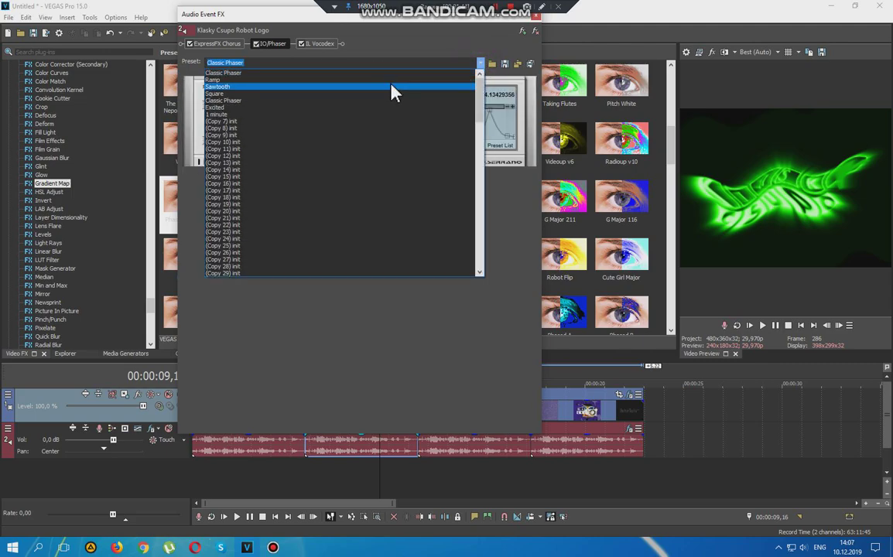
pyautogui.click(348, 66)
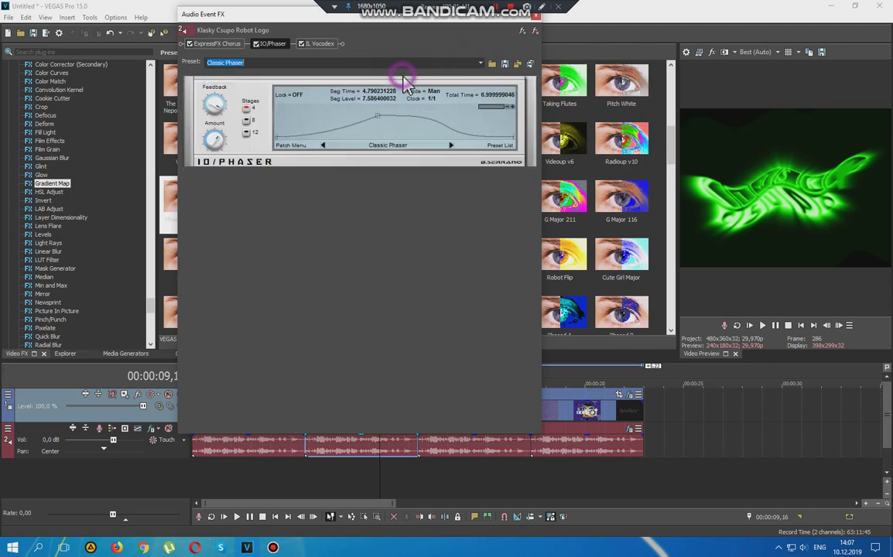
pyautogui.click(480, 63)
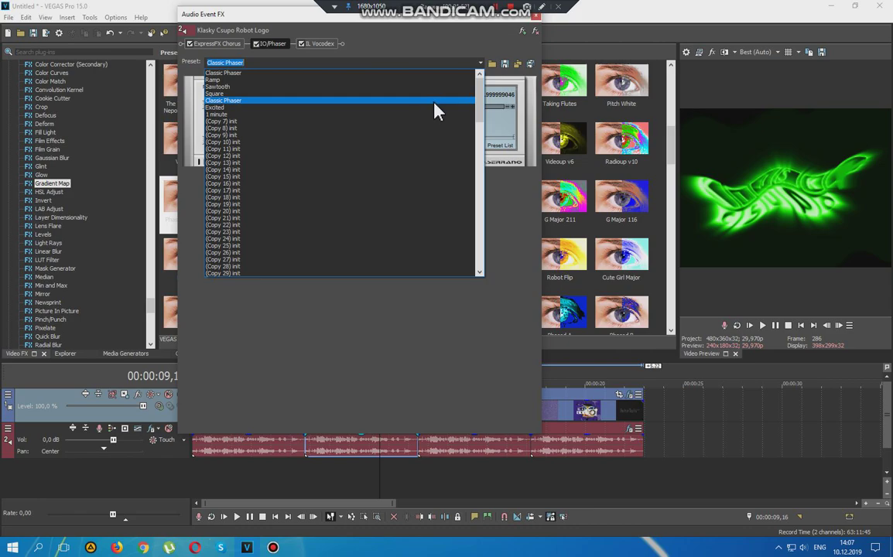
pyautogui.click(435, 101)
pyautogui.click(328, 45)
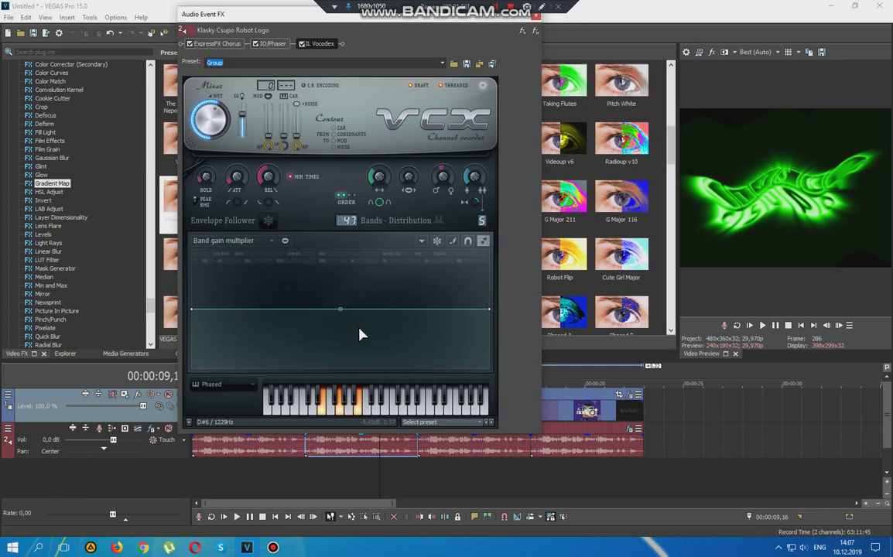
pyautogui.click(536, 15)
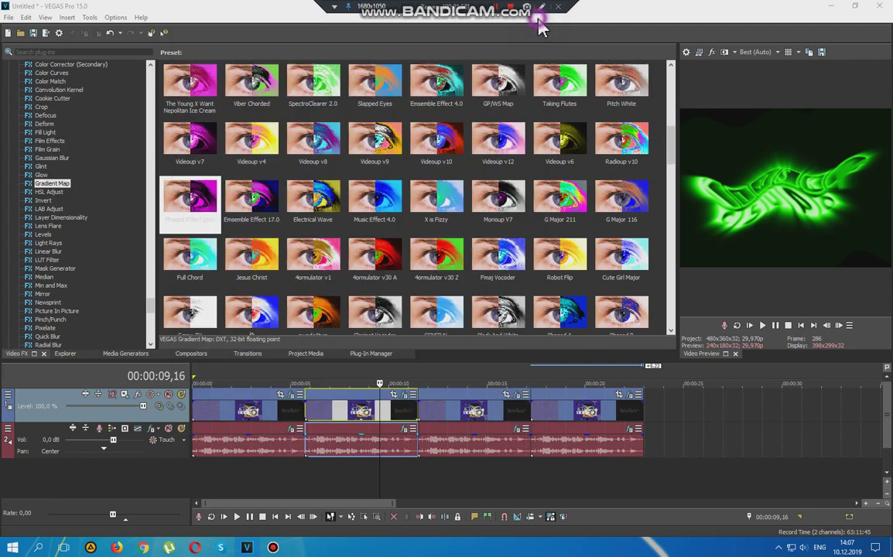
# Step: Review the third video clip's effect chain: TV Simulator, NewBlue ME Wiggle, Wave and Gradient Map
pyautogui.click(516, 397)
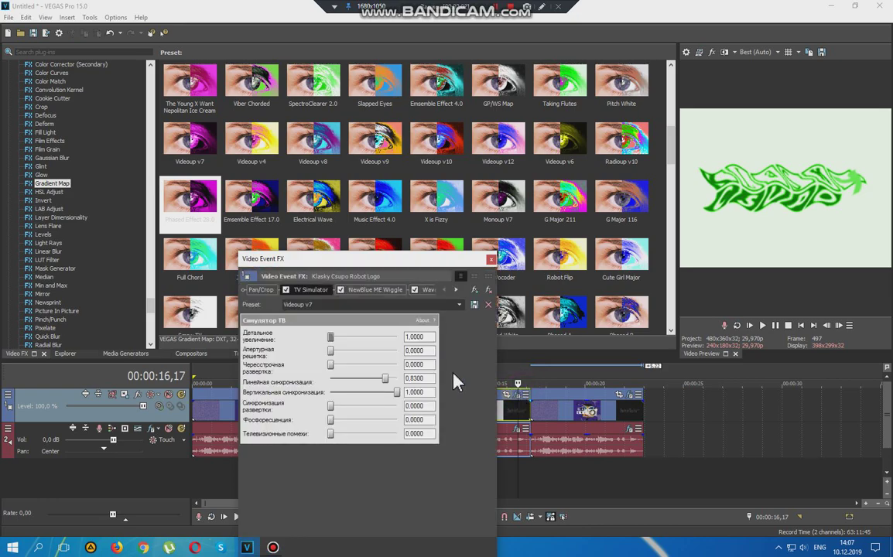
pyautogui.click(364, 291)
pyautogui.click(432, 292)
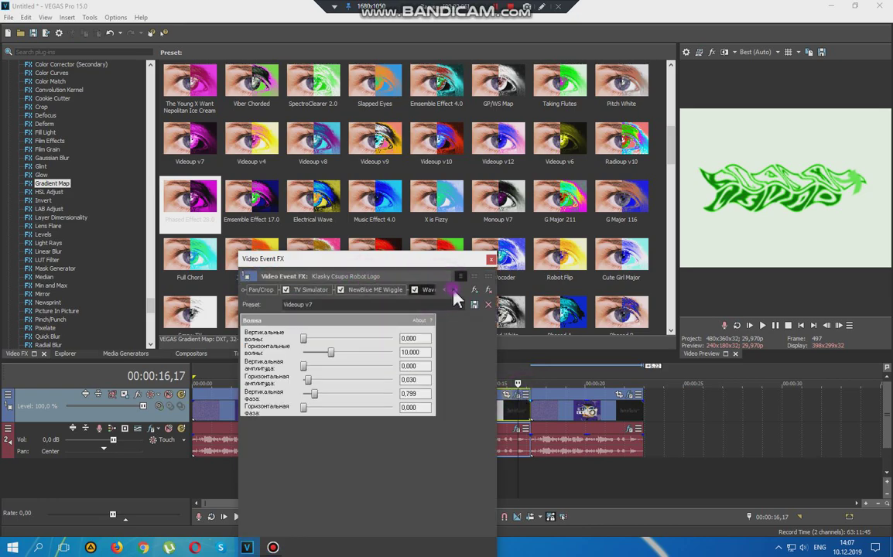
pyautogui.click(455, 290)
pyautogui.click(396, 291)
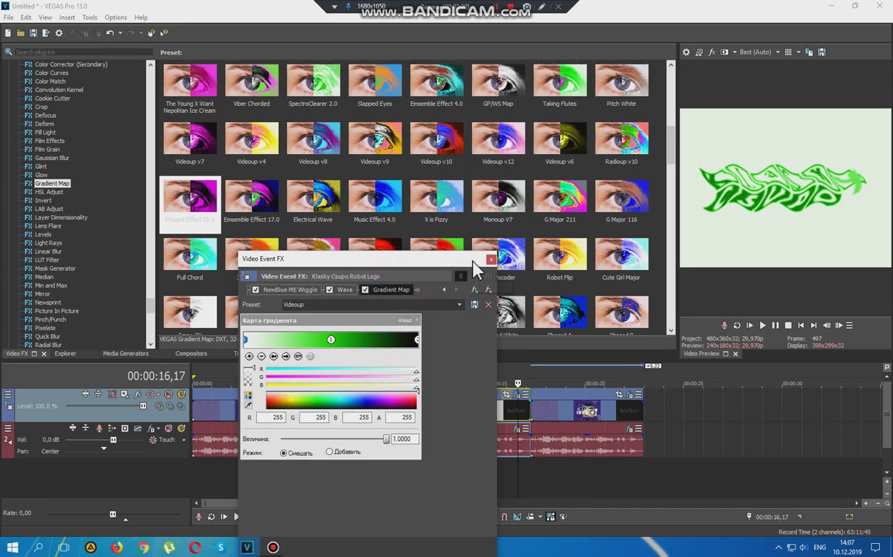
pyautogui.click(494, 260)
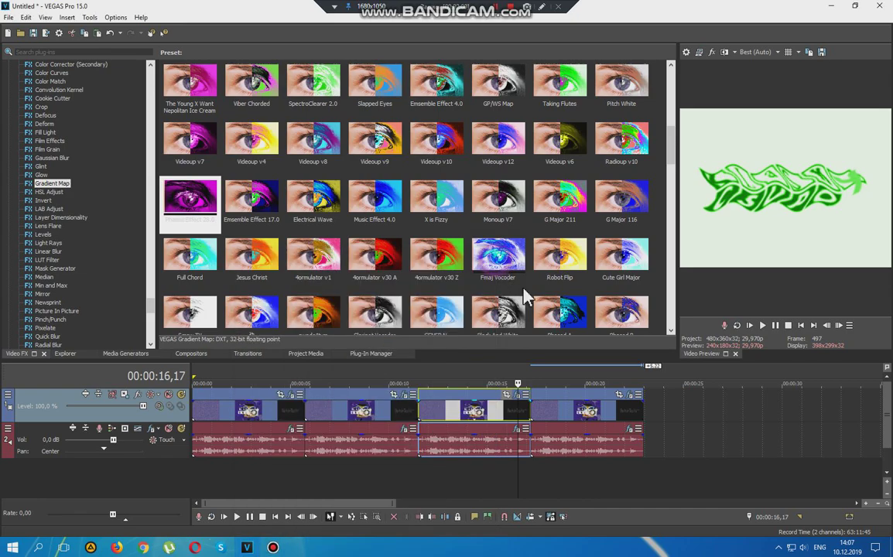
# Step: Review the third audio clip's effect chain: the two Orange Vocoder instances, tb_grumblebum and IL Vocodex
pyautogui.click(523, 429)
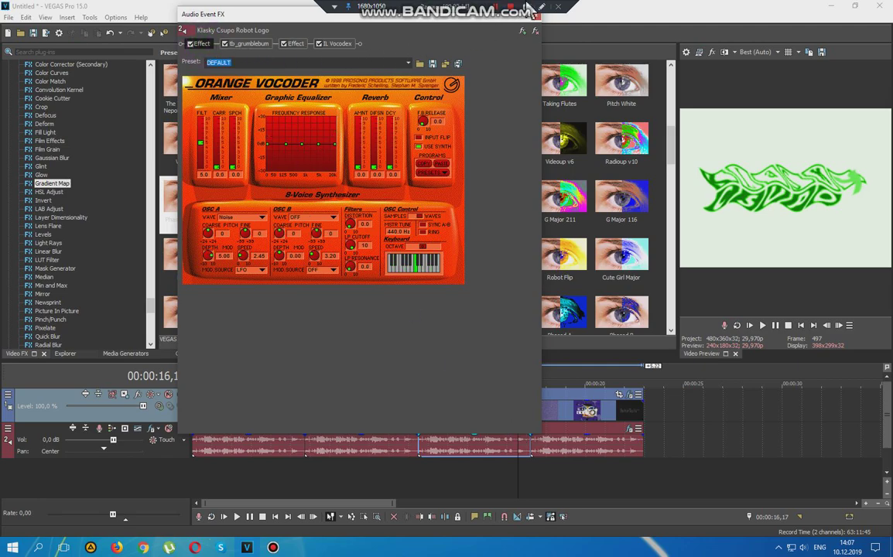
pyautogui.click(250, 44)
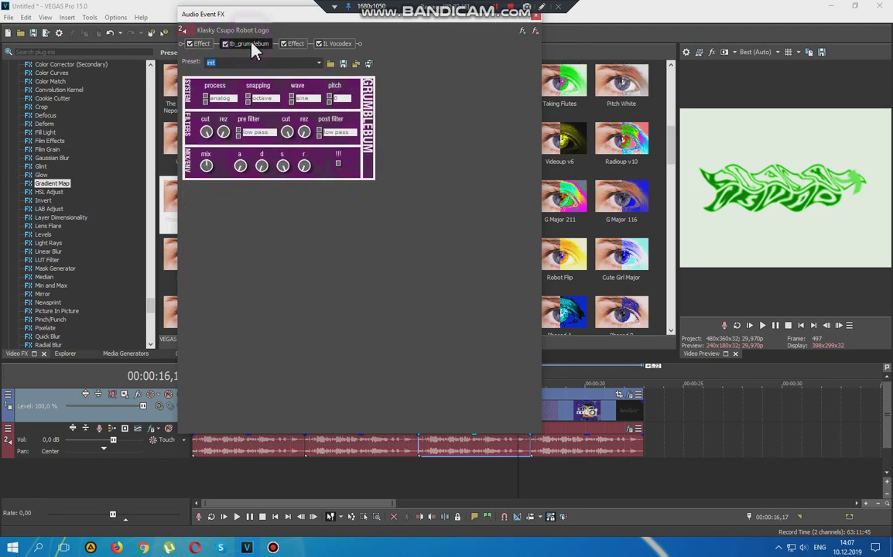
pyautogui.click(302, 44)
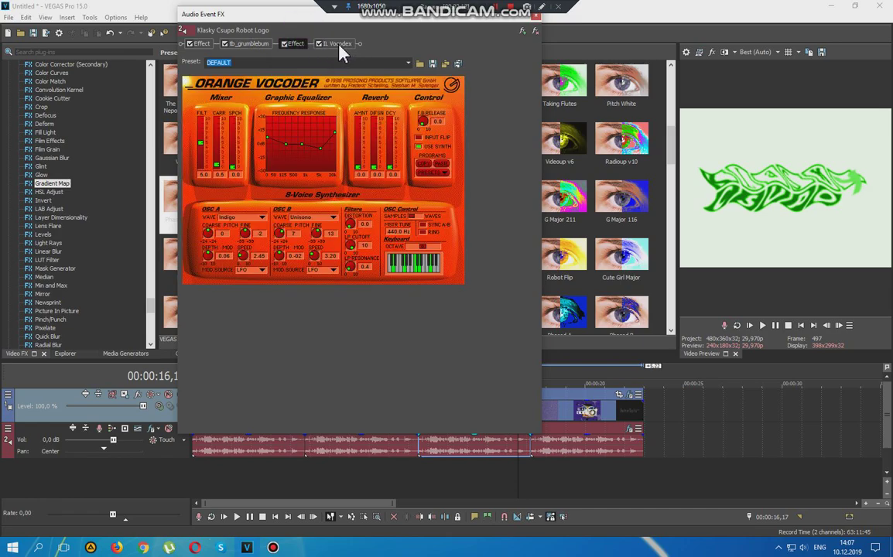
pyautogui.click(346, 45)
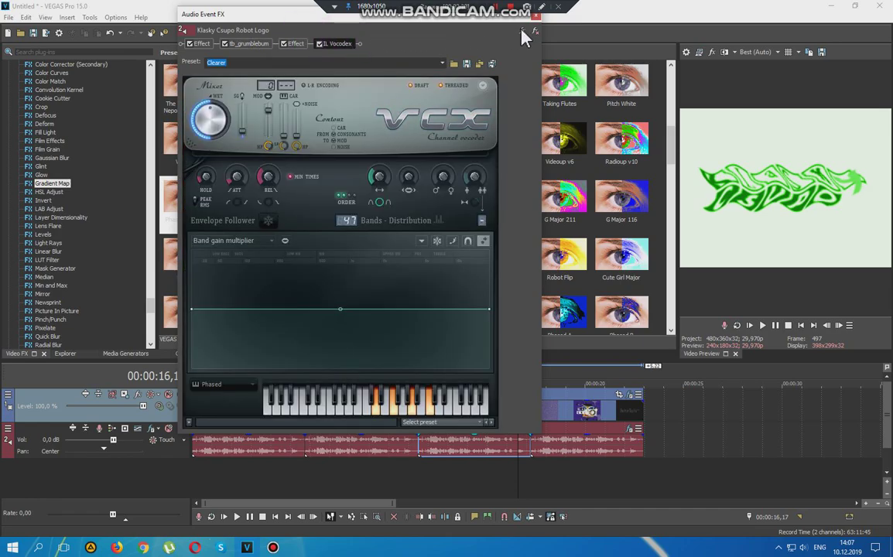
pyautogui.click(536, 14)
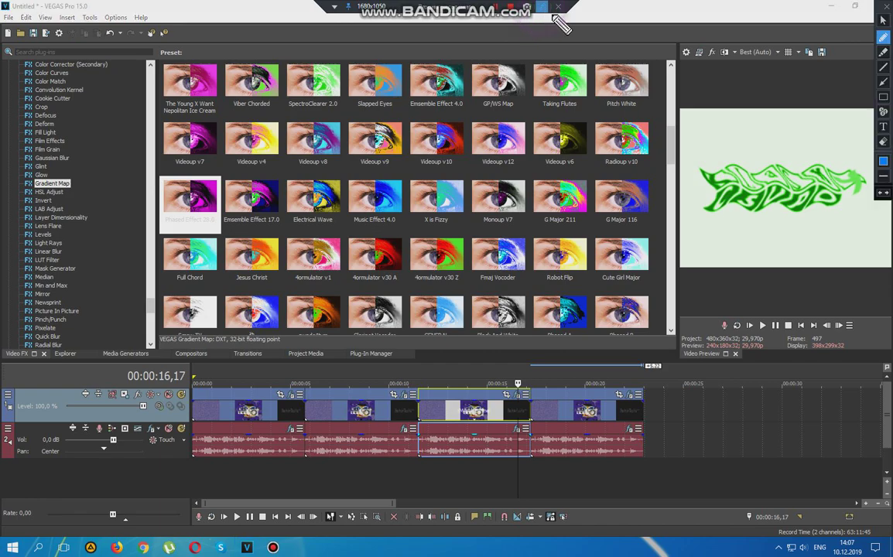
# Step: Using Bandicam's text tool, annotate the video preview with "OV Preset 1: Weird Talk" and "OV Preset 2: Crystal" on separate lines
pyautogui.click(883, 126)
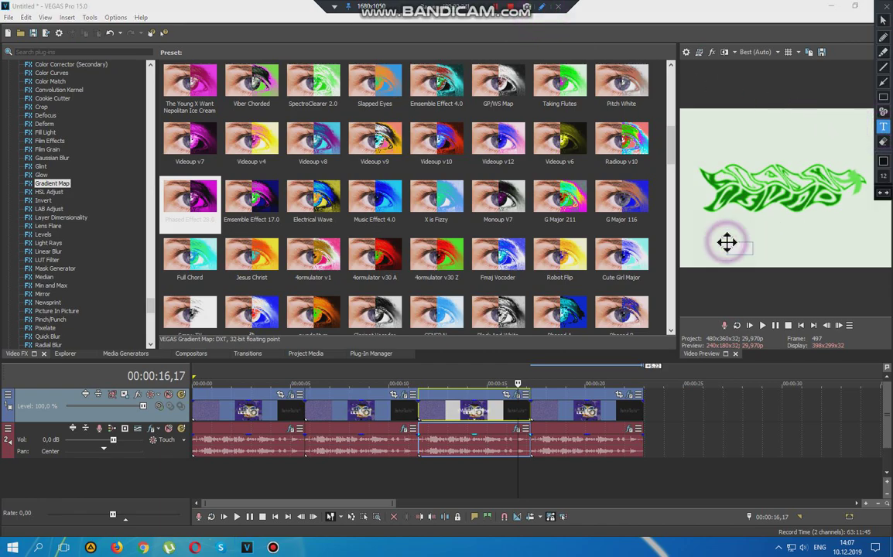
pyautogui.write('Y Preset 1')
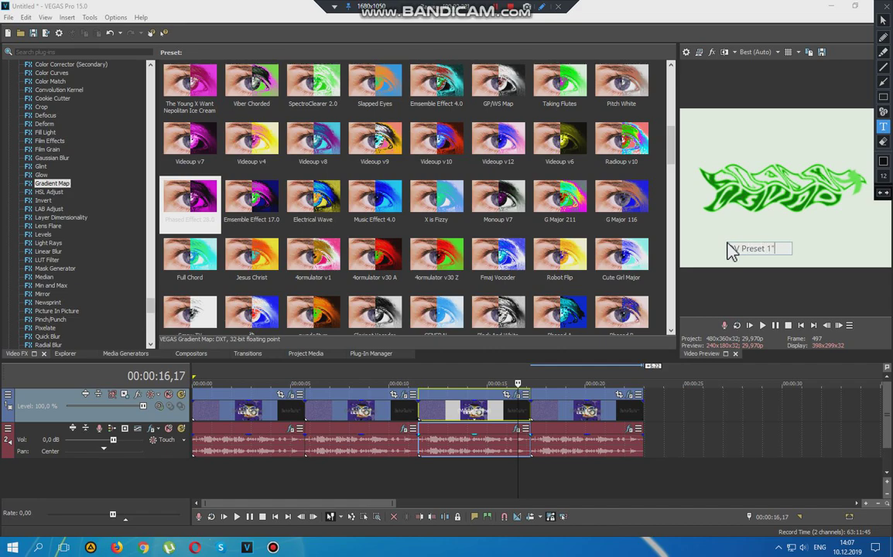
pyautogui.write(': Weird Talk')
pyautogui.press('Return')
pyautogui.write('OV')
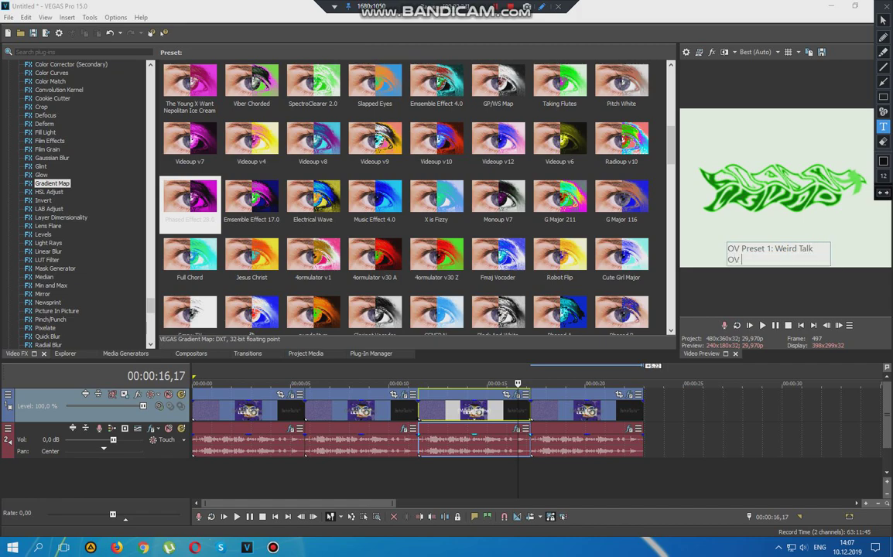
pyautogui.write(' Preset 2: Crystal')
pyautogui.click(540, 6)
# Step: Preview the fourth clip and review its Gradient Map video effect and IL Vocodex audio effect
pyautogui.click(588, 408)
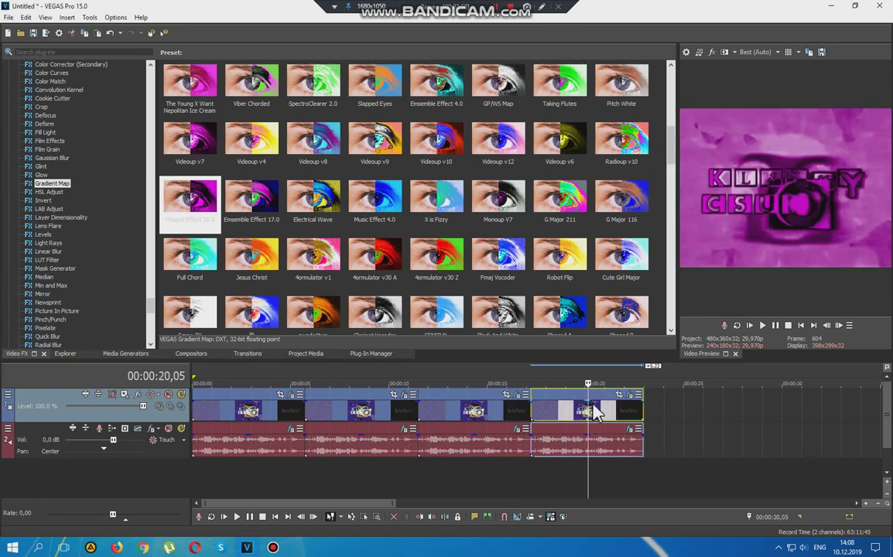
pyautogui.click(630, 395)
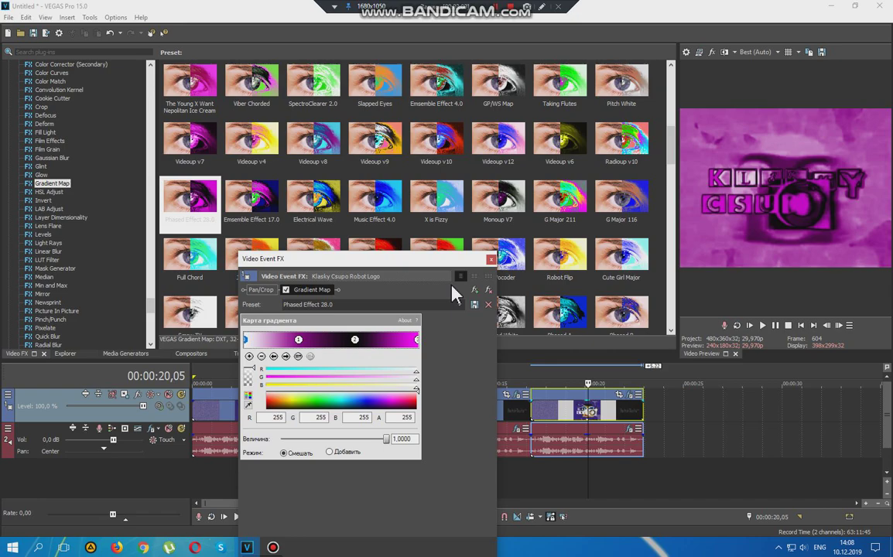
pyautogui.click(490, 259)
pyautogui.click(630, 430)
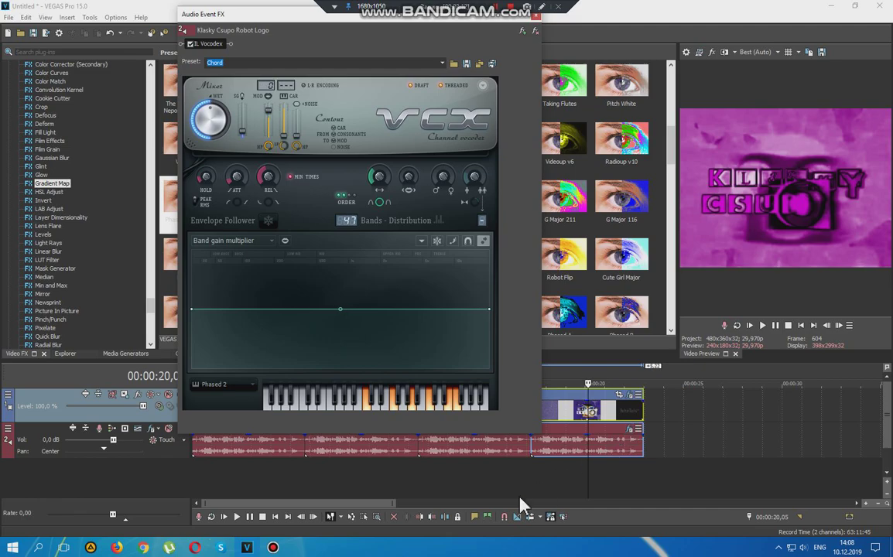
pyautogui.click(533, 14)
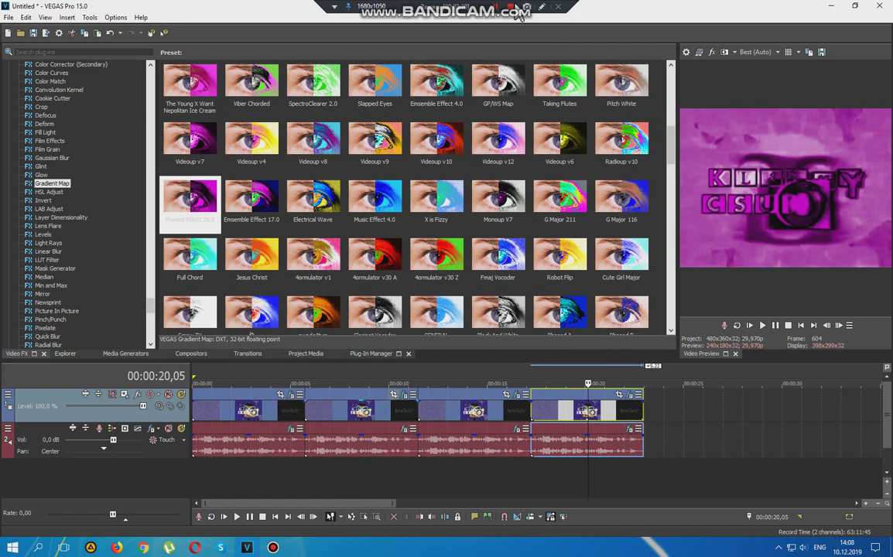
# Step: Start a Bandicam text annotation reading "Here is Radioup V10" beneath the first clip in the timeline
pyautogui.click(541, 6)
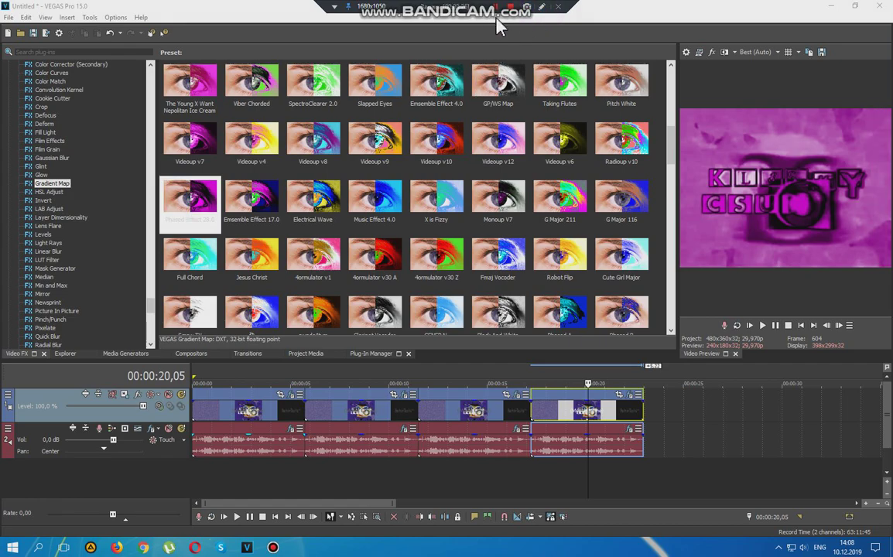
pyautogui.click(541, 6)
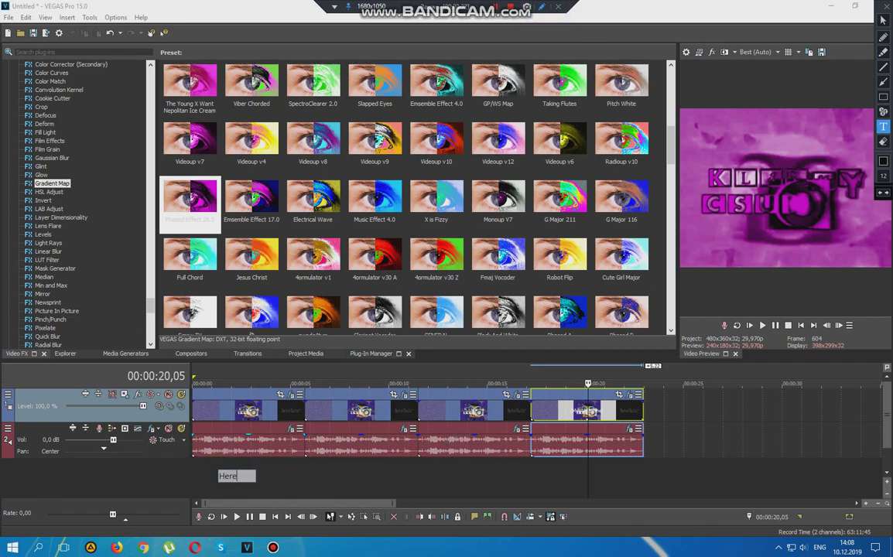
pyautogui.write('St')
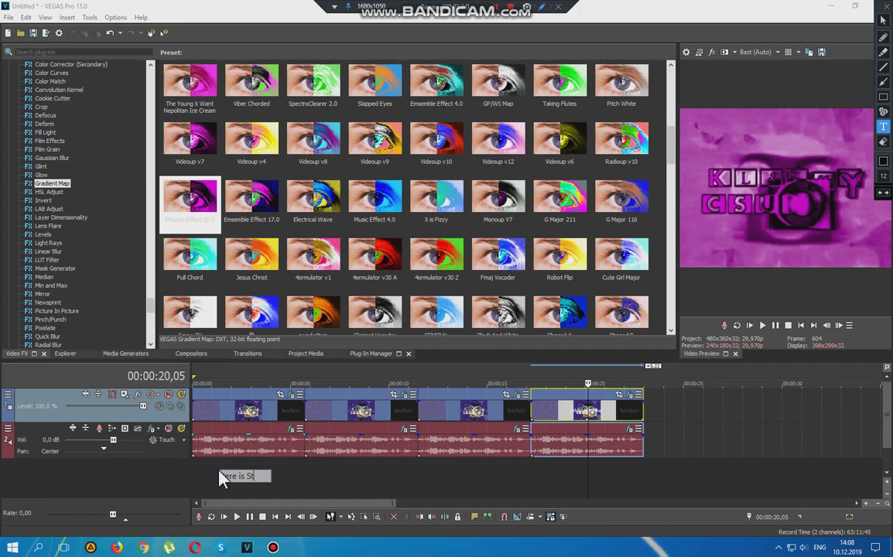
pyautogui.write('erep')
pyautogui.write('oup V10')
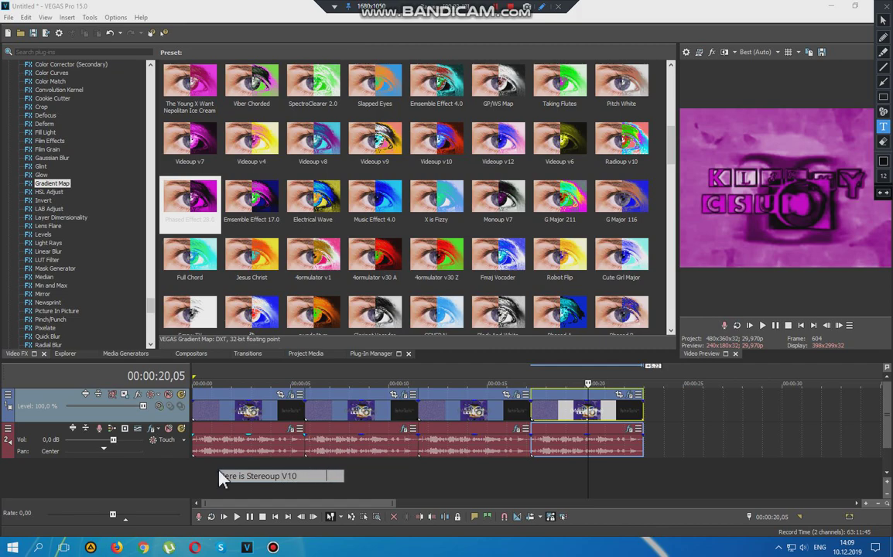
pyautogui.write('          S')
pyautogui.press('BackSpace')
pyautogui.press('BackSpace')
pyautogui.press('BackSpace')
pyautogui.press('BackSpace')
pyautogui.press('BackSpace')
pyautogui.press('BackSpace')
pyautogui.press('BackSpace')
pyautogui.press('BackSpace')
pyautogui.press('BackSpace')
pyautogui.press('BackSpace')
pyautogui.press('BackSpace')
pyautogui.write('Radi')
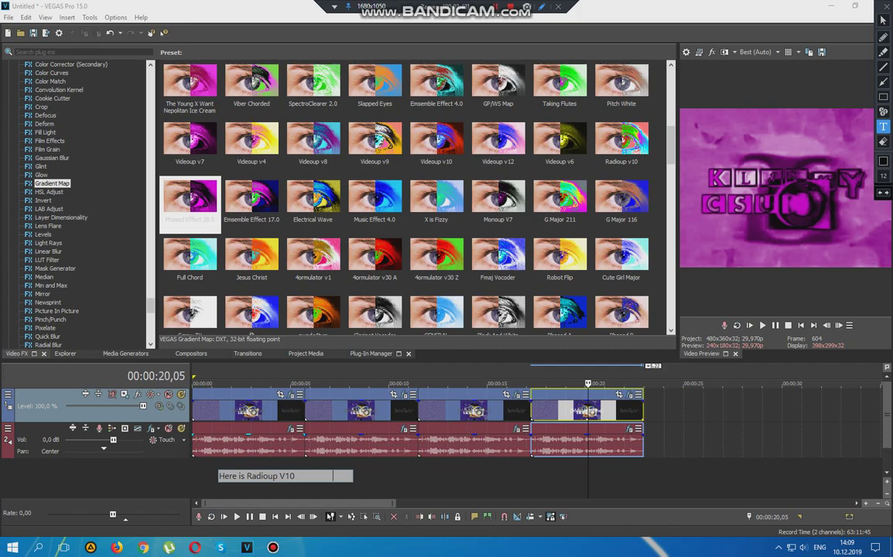
# Step: Extend the annotation with "Stereoup V22" beneath the second clip and "Videoup V7.3" beneath the third, separated by spaces
pyautogui.write('Syt')
pyautogui.press('BackSpace')
pyautogui.write('tereoup V22')
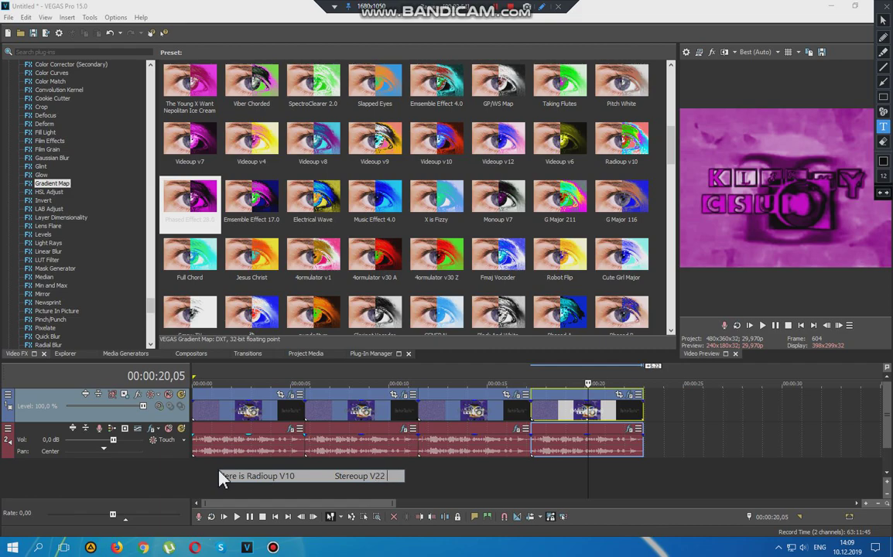
pyautogui.write('                    Videoup V8')
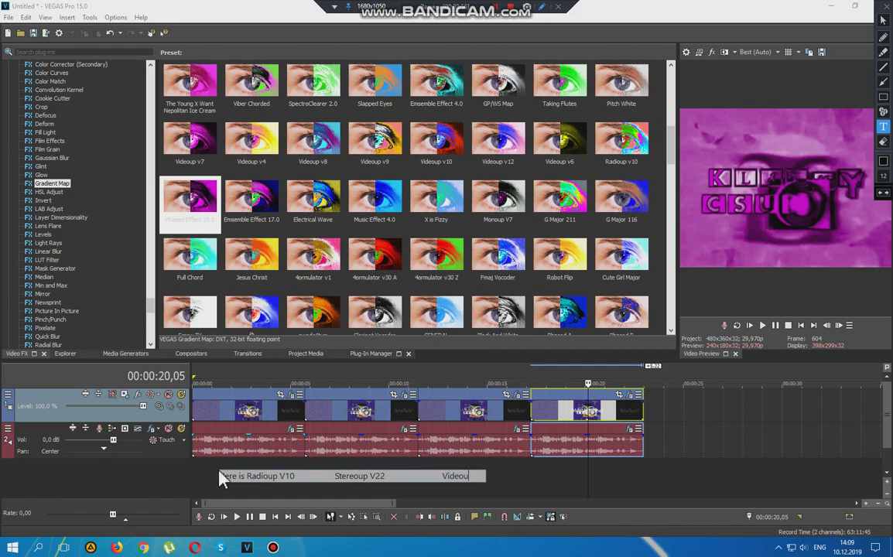
pyautogui.press('BackSpace')
pyautogui.write('7.3                a')
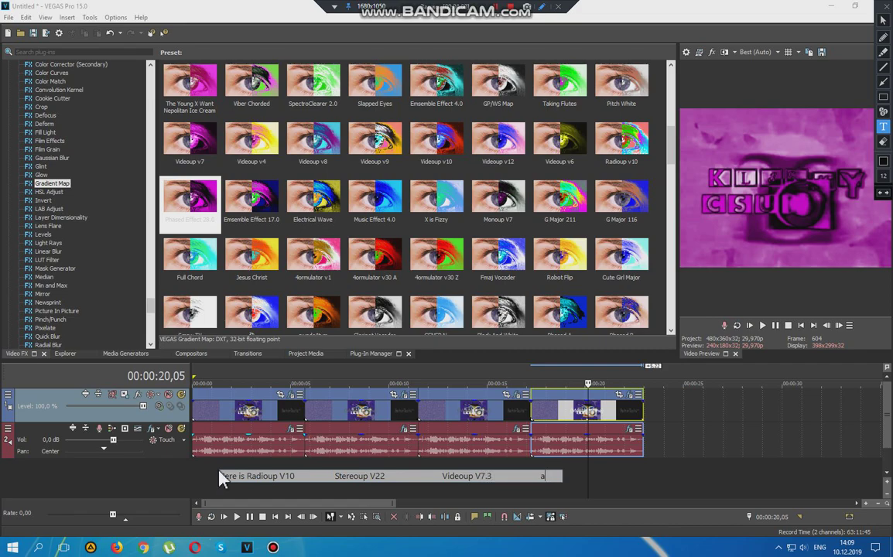
# Step: Complete the annotation with "and Phased Effect 28.0 CHANGED" beneath the fourth clip
pyautogui.write('nd       Phase')
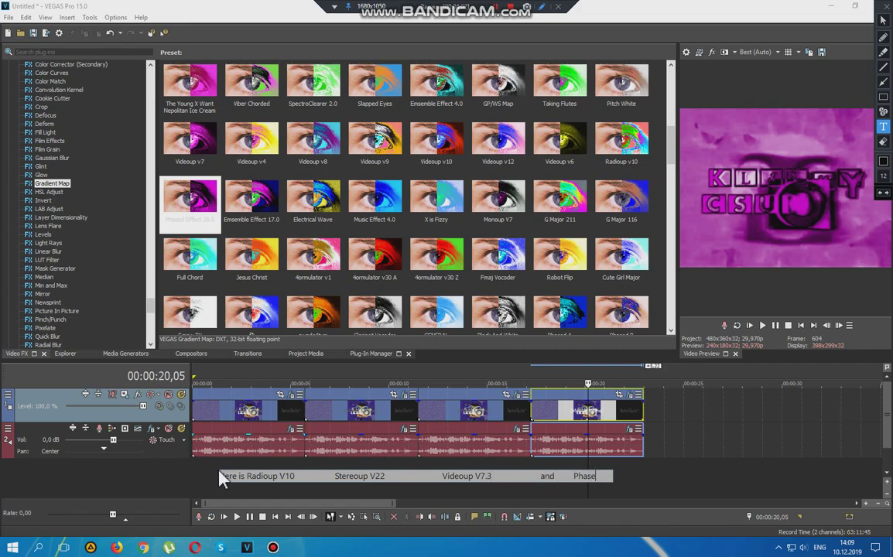
pyautogui.write('d Effect 2')
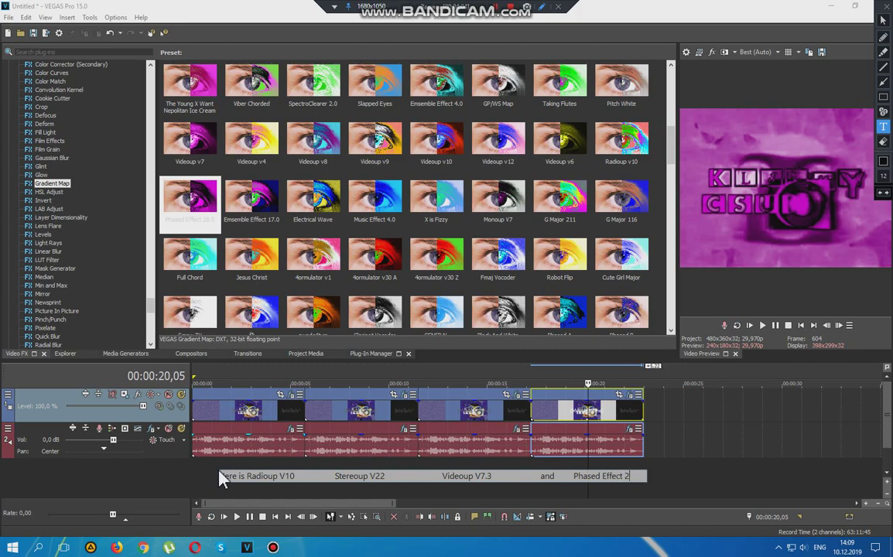
pyautogui.write('8.0 CHANGED')
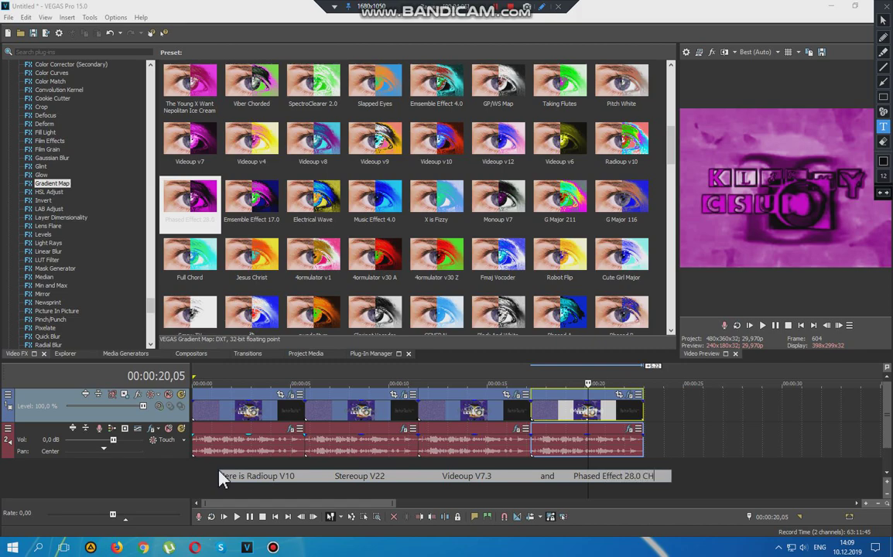